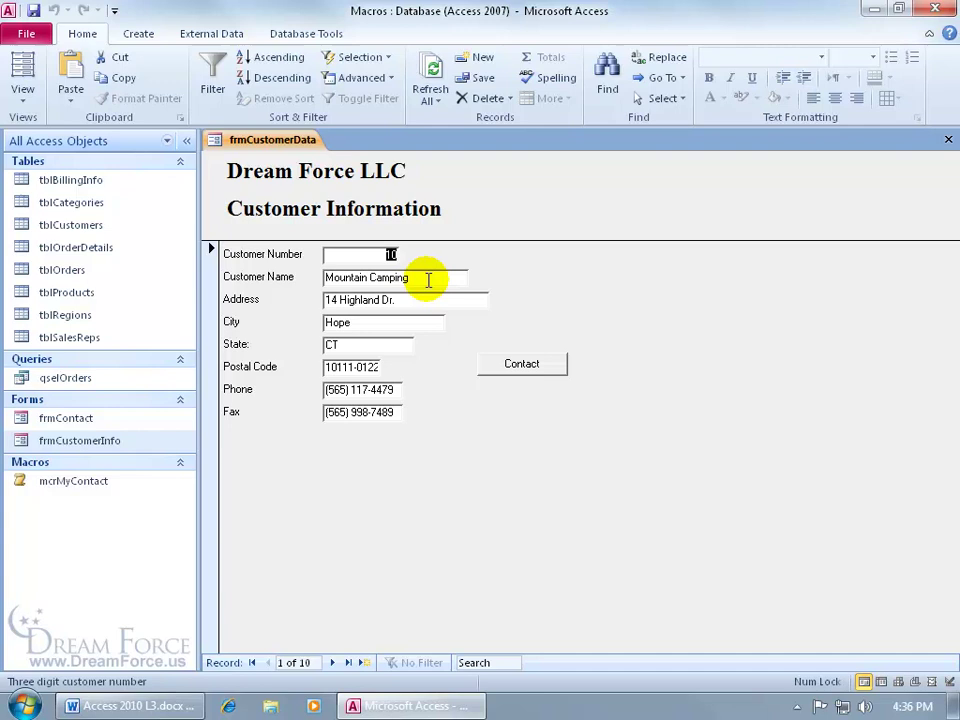
- Switch frmCustomerInfo to Design view and select the form's Before Update event property
right_click(547, 271)
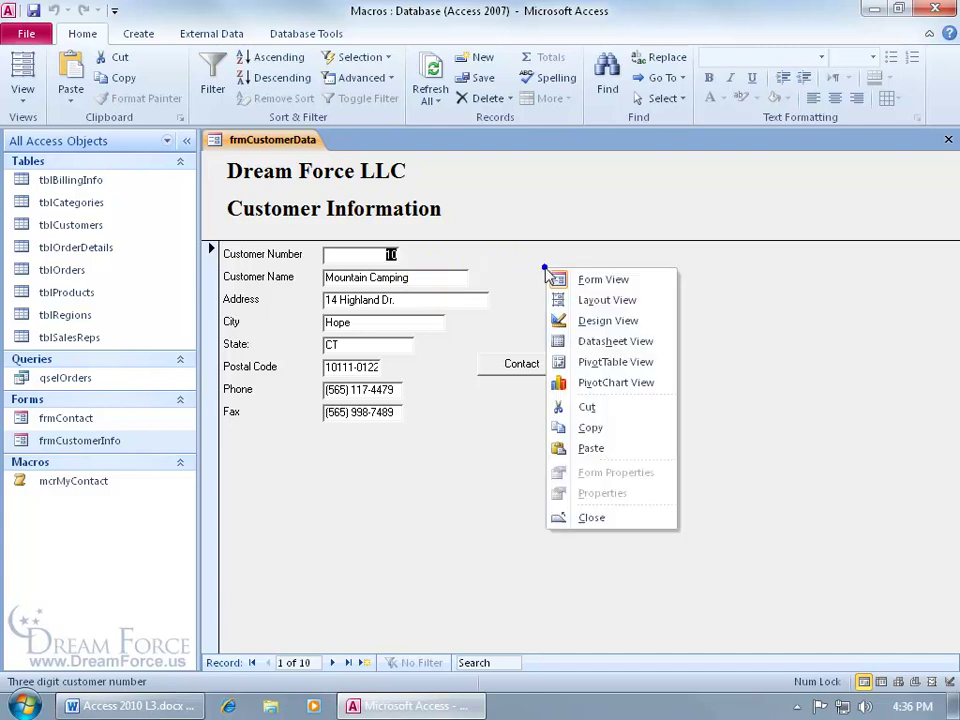
click(570, 321)
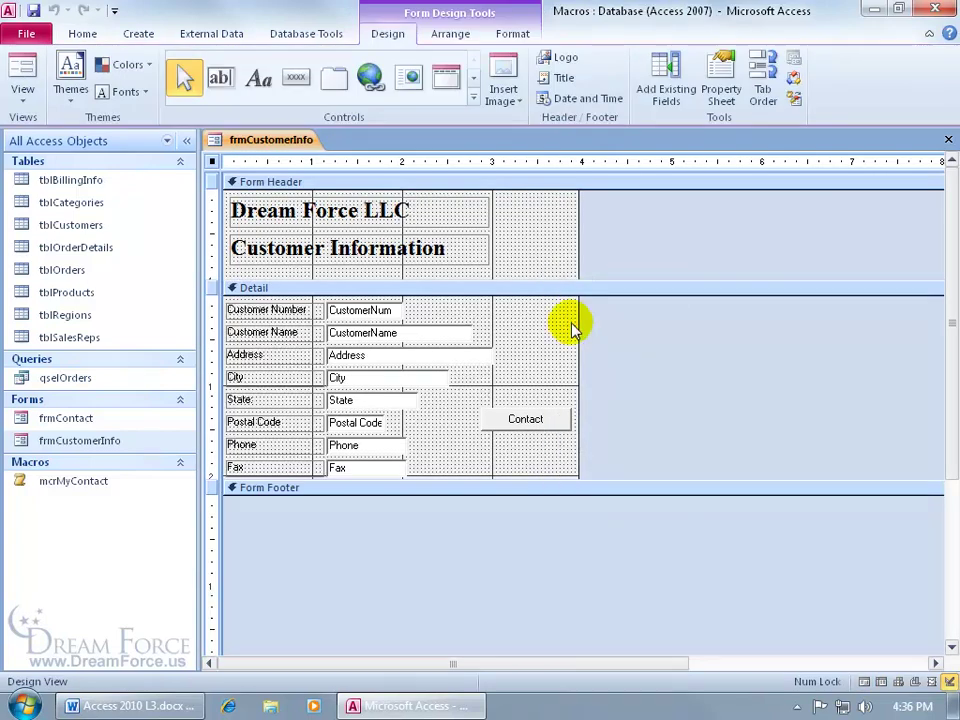
right_click(737, 343)
click(804, 544)
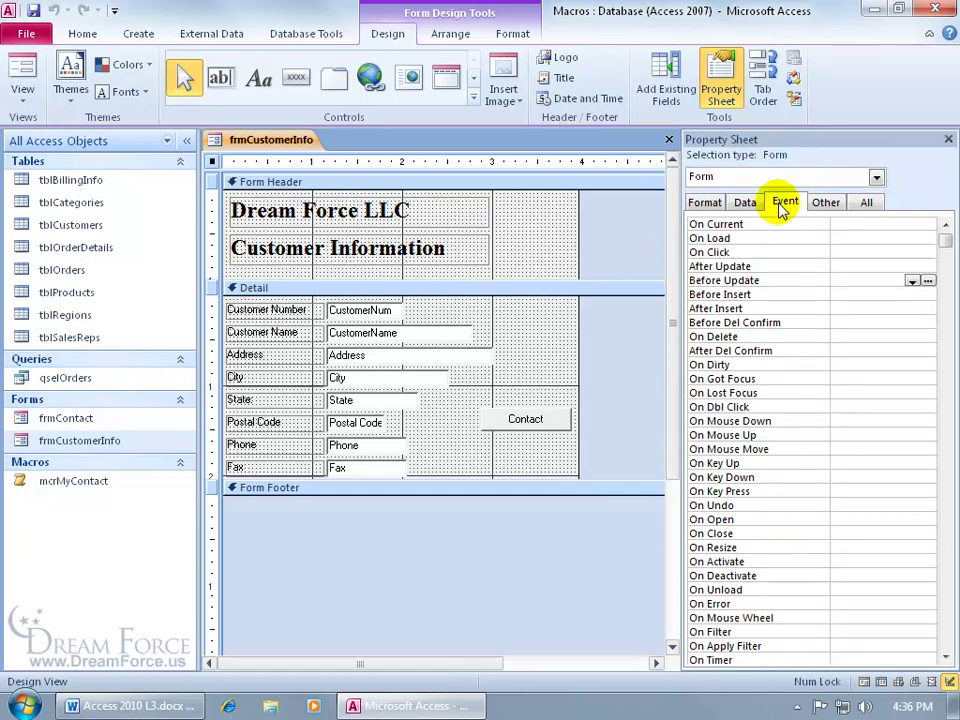
click(852, 278)
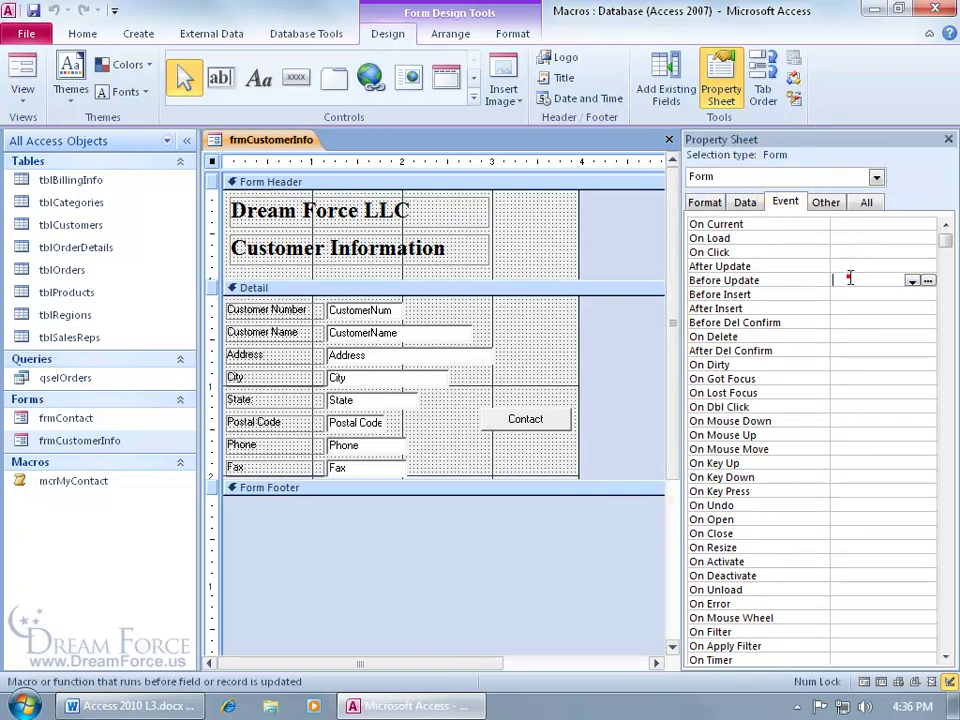
- Create an embedded Before Update macro for frmCustomerInfo using the Macro Builder
click(929, 284)
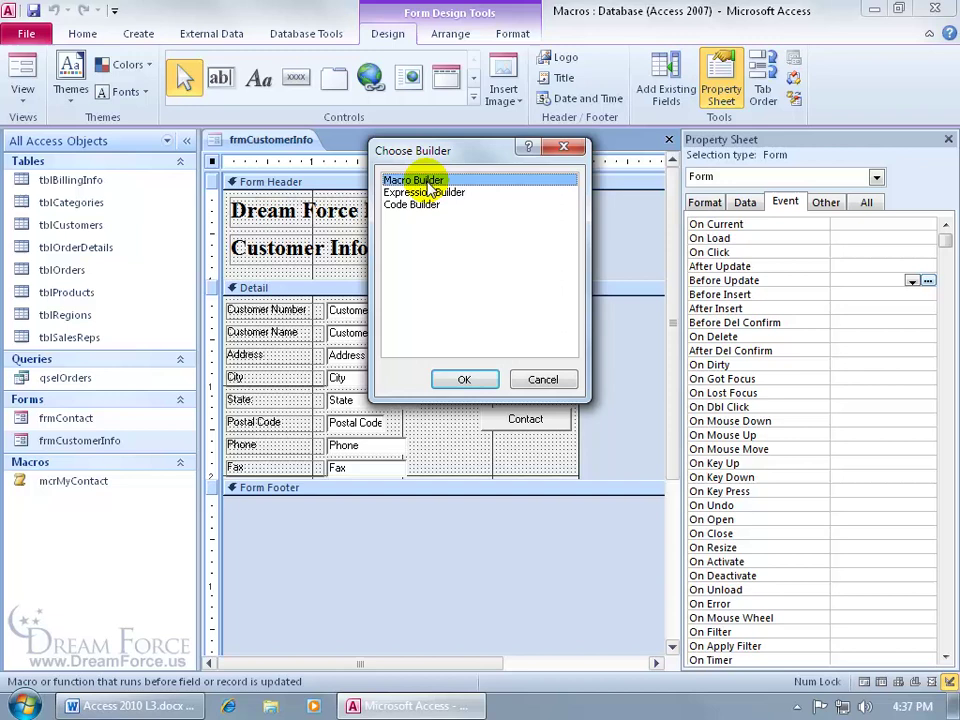
click(485, 380)
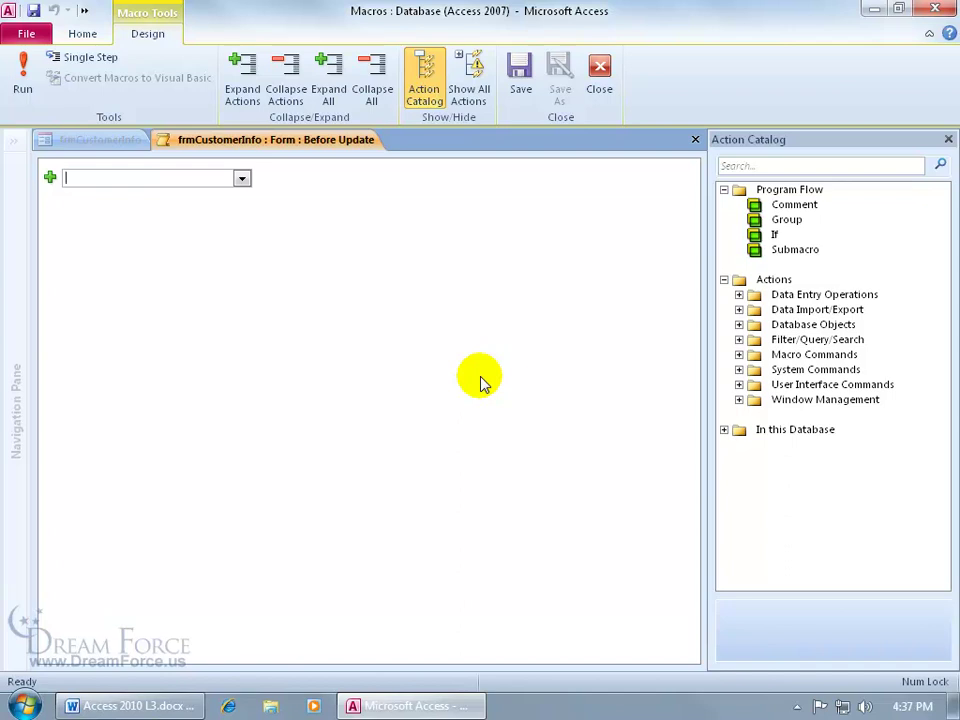
- Add the comment 'To require data entry in the CustomerName field' to the macro
click(241, 178)
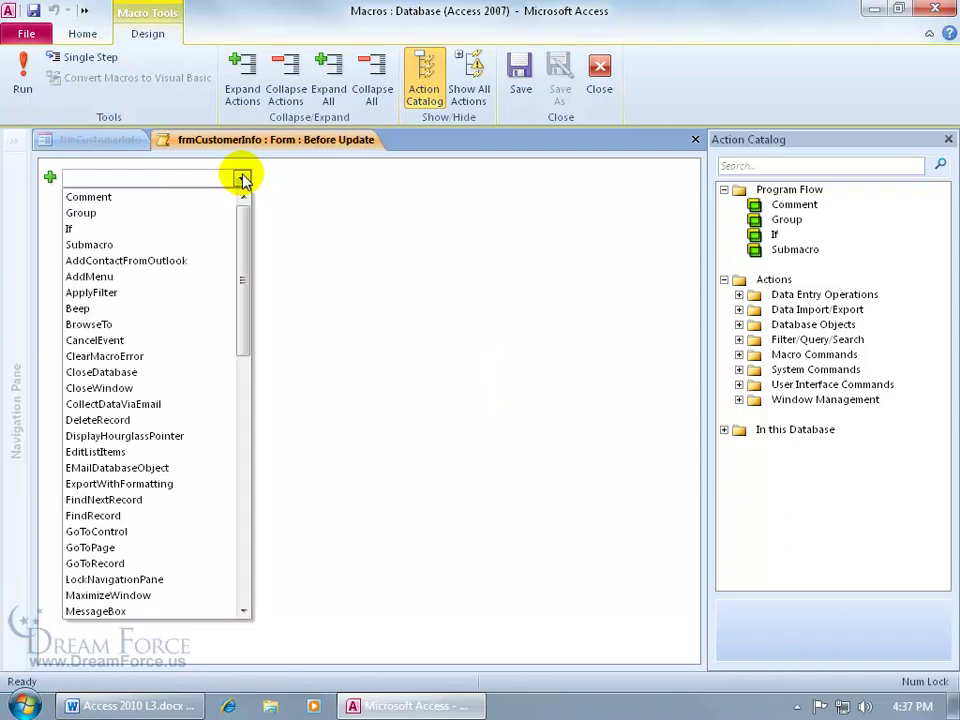
click(221, 200)
text(To require data entry in the CustomerName field)
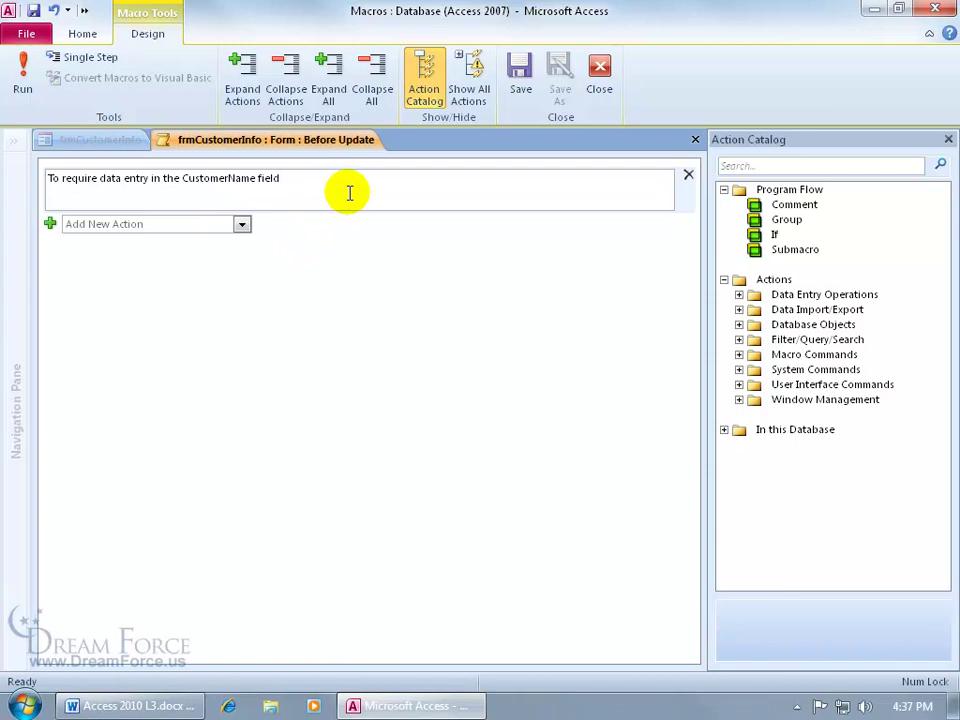
- Add an If block with the condition '[CustomerName] is Null'
click(243, 226)
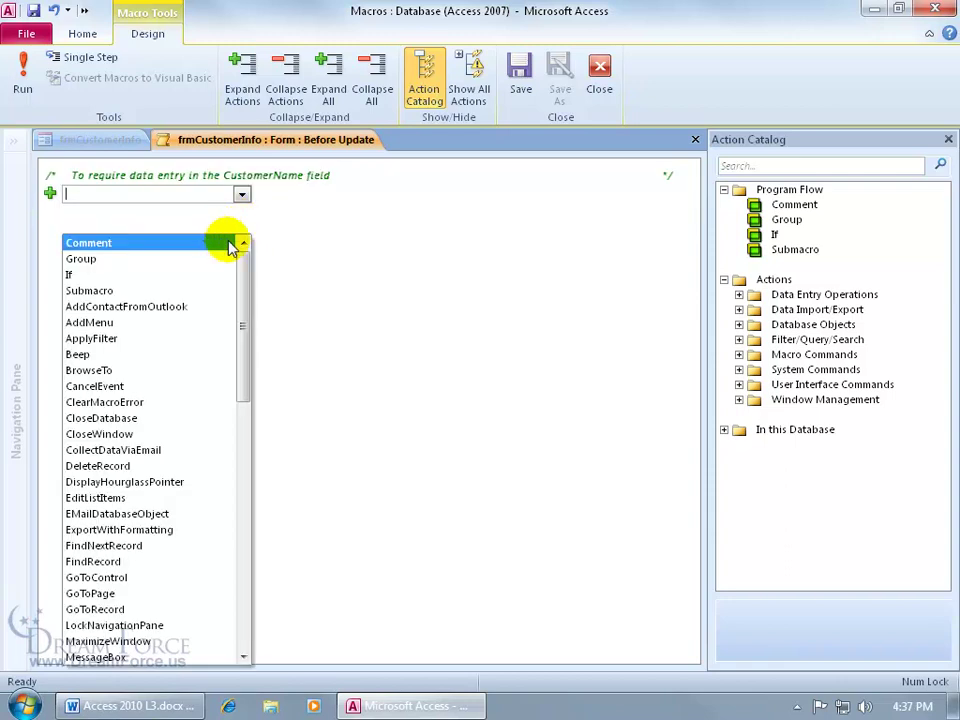
click(213, 275)
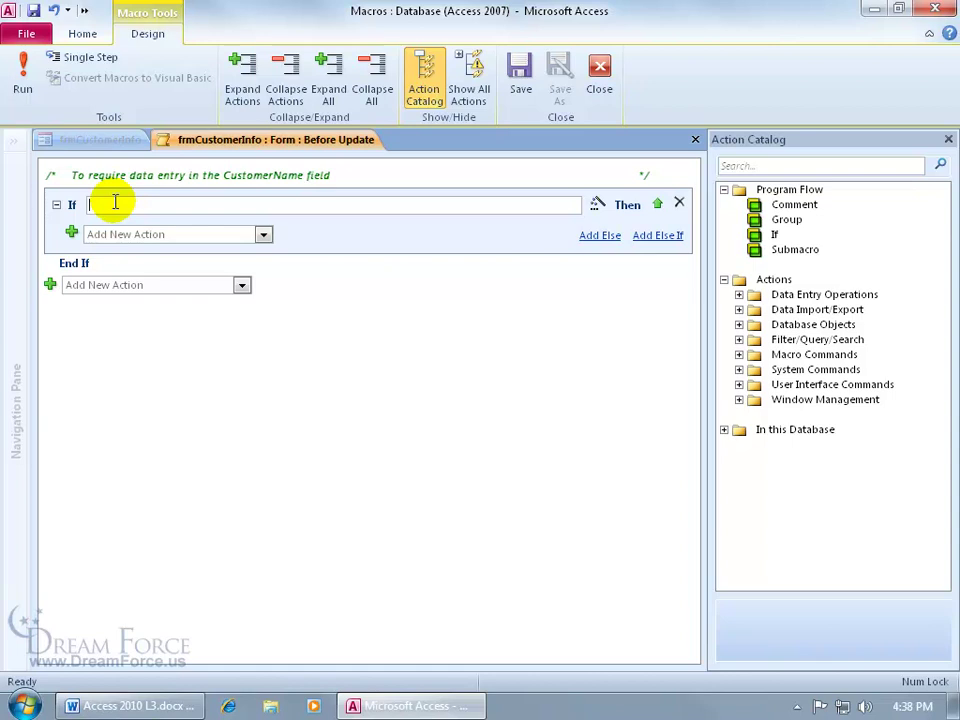
click(135, 203)
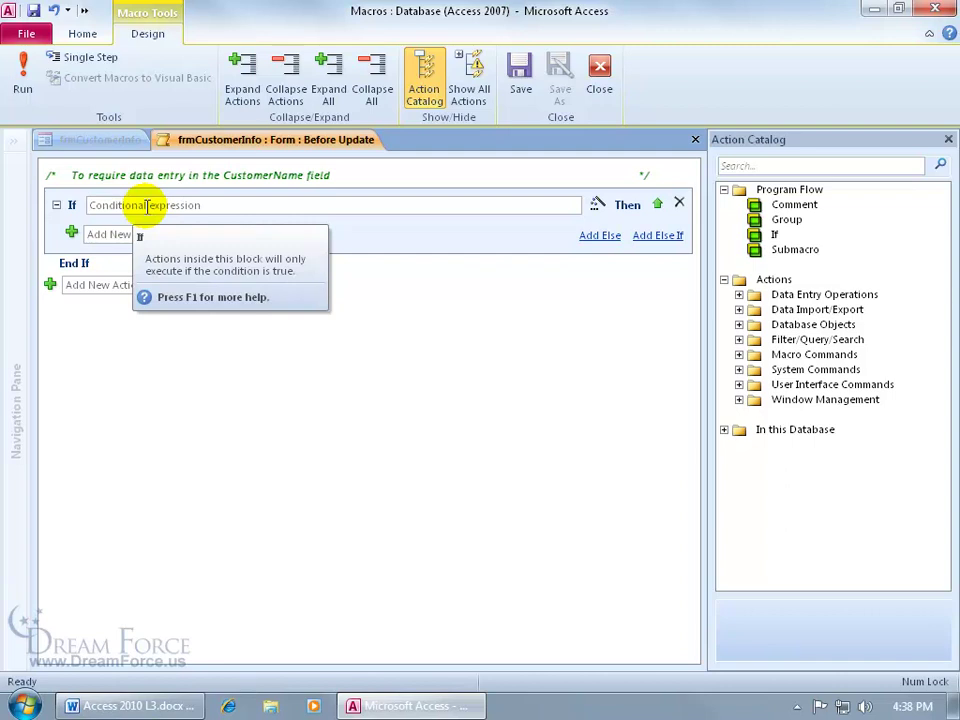
click(146, 206)
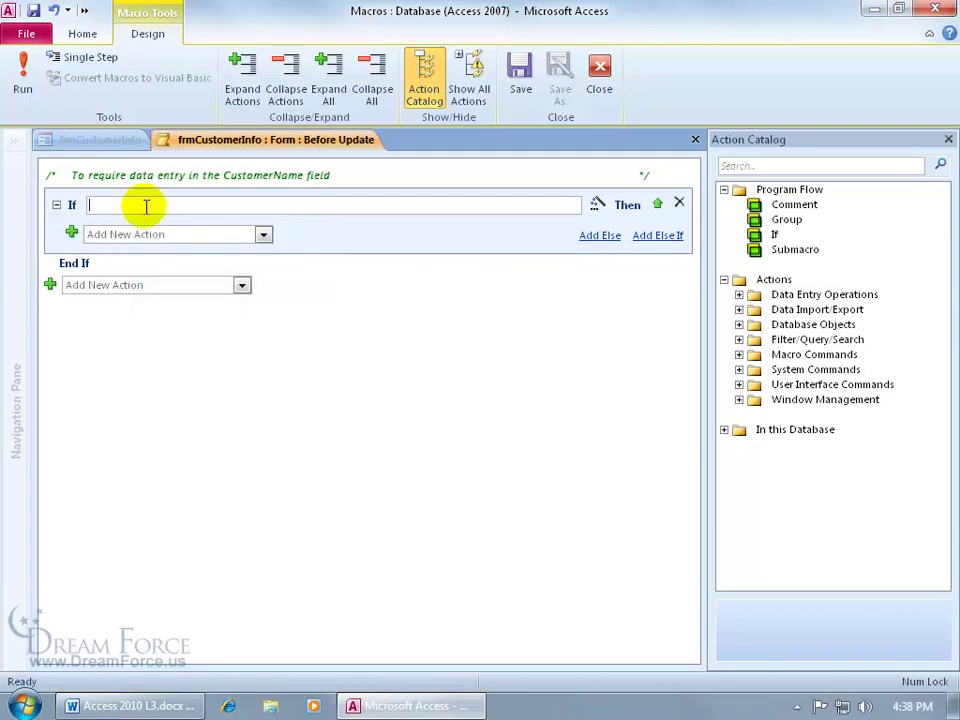
text([CustomerName] is Null)
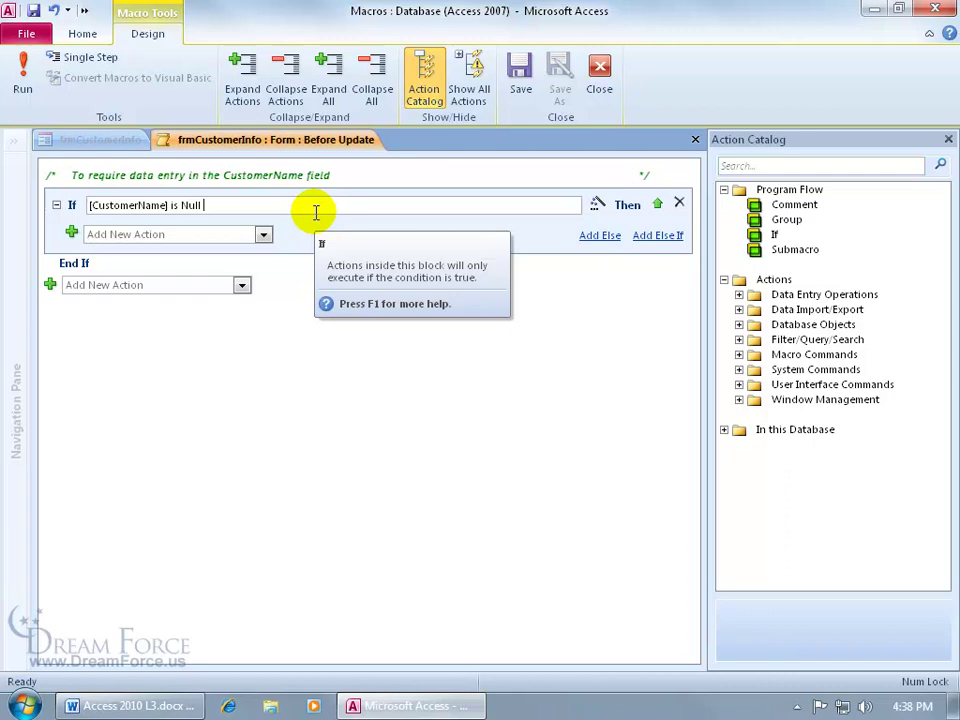
- Add a CancelEvent action inside the If block
click(264, 236)
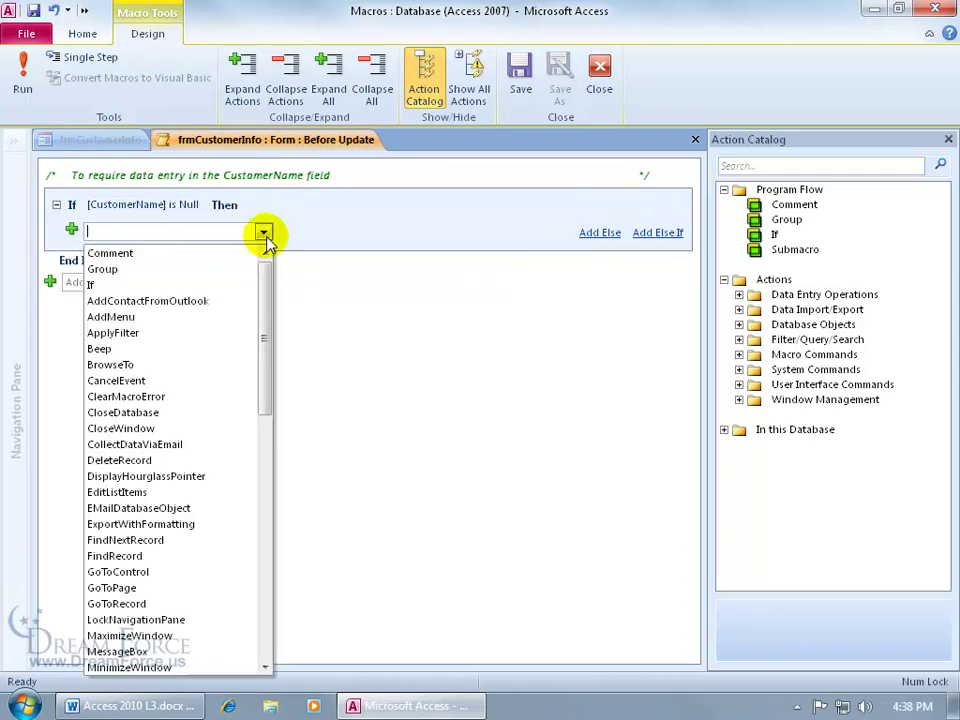
text(C)
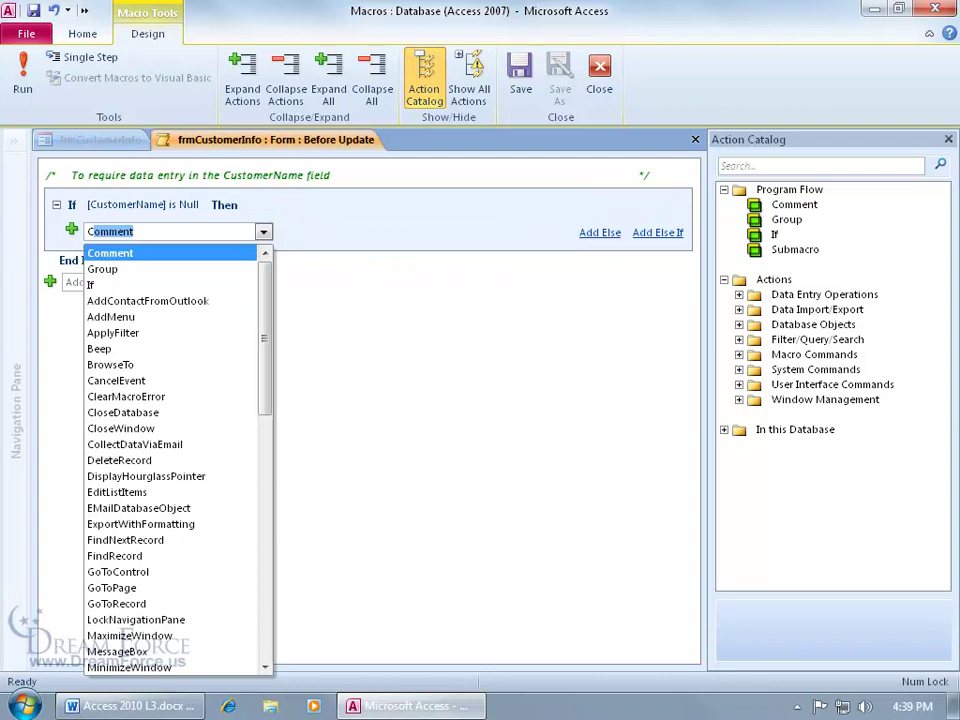
text(ancelEv)
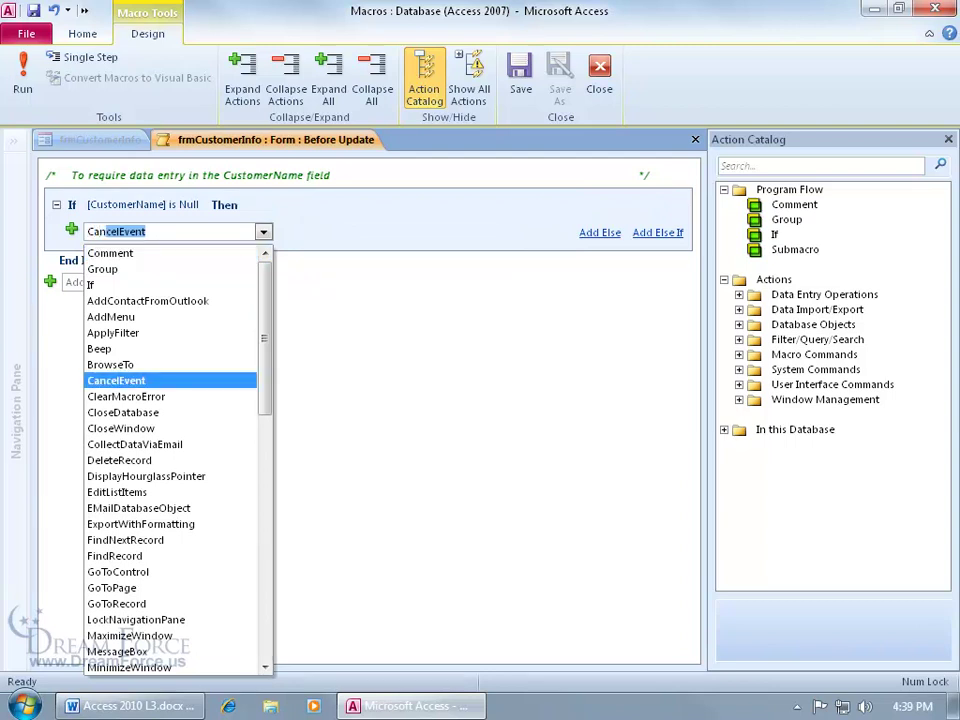
click(129, 237)
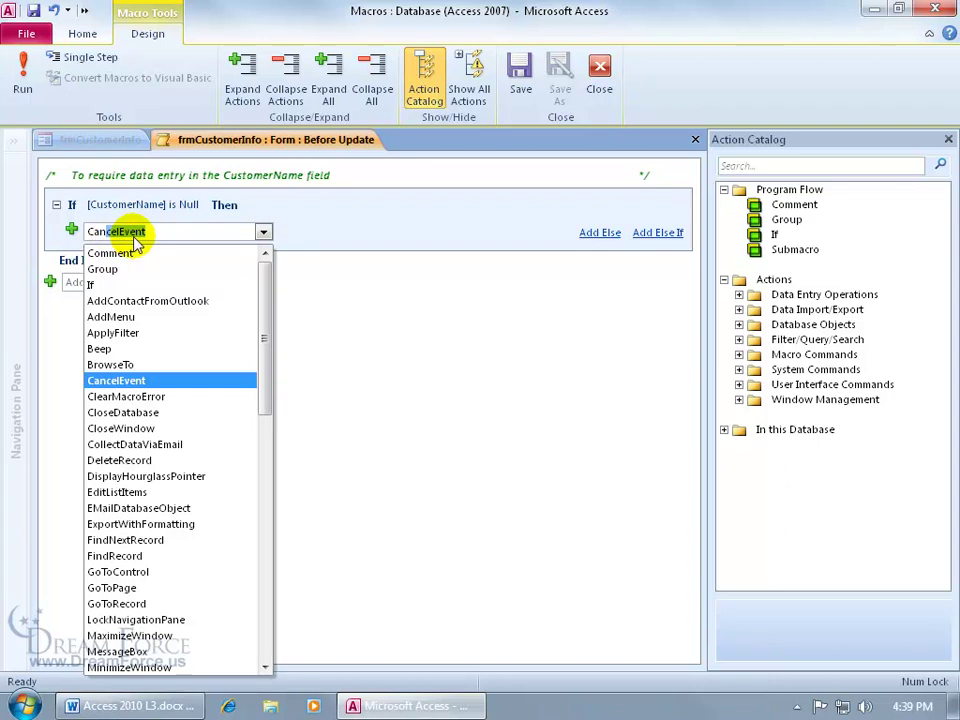
key(Return)
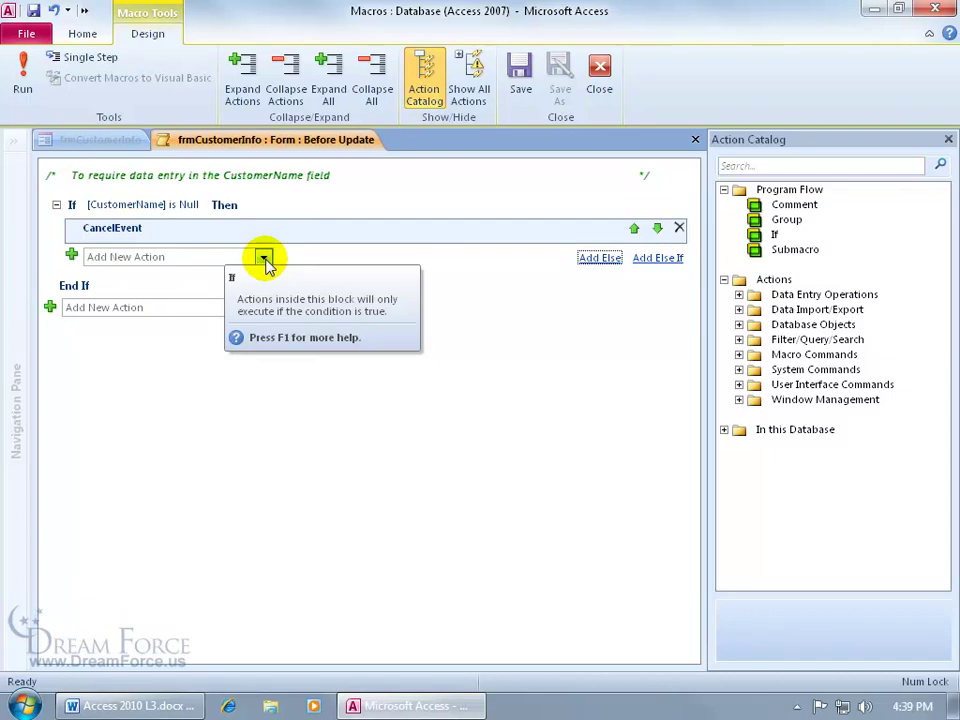
- Add the comment 'If Customer Name is left blank, do not save the record' under CancelEvent
click(263, 258)
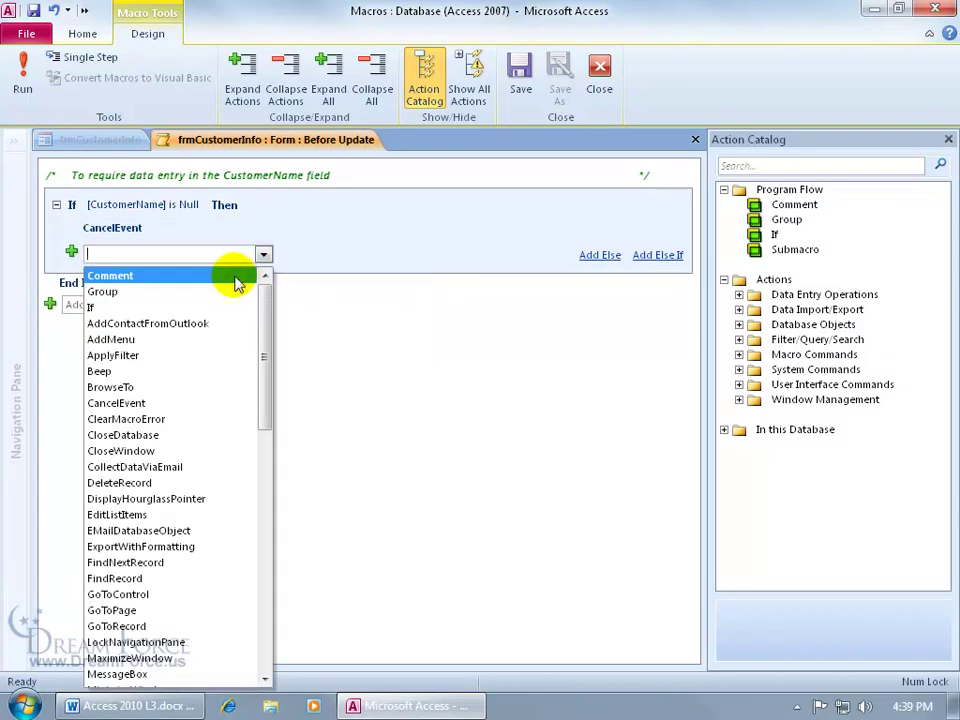
click(236, 278)
text(If Customer Name is left blank, do not save the record)
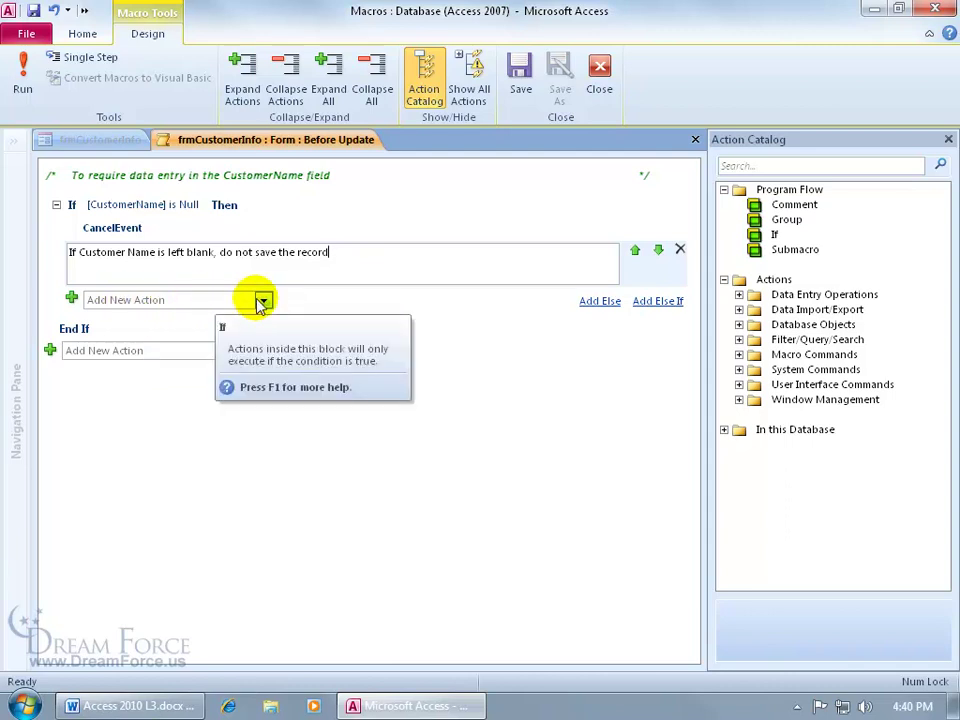
- Add a GoToControl action with Control Name [CustomerName]
click(258, 299)
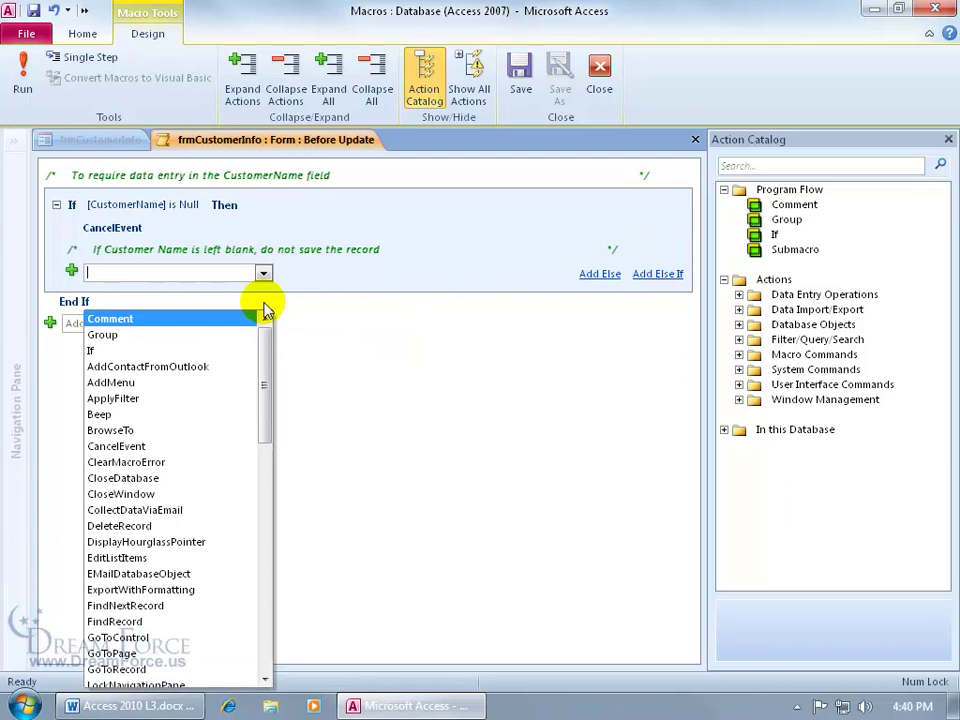
text(GoToControl)
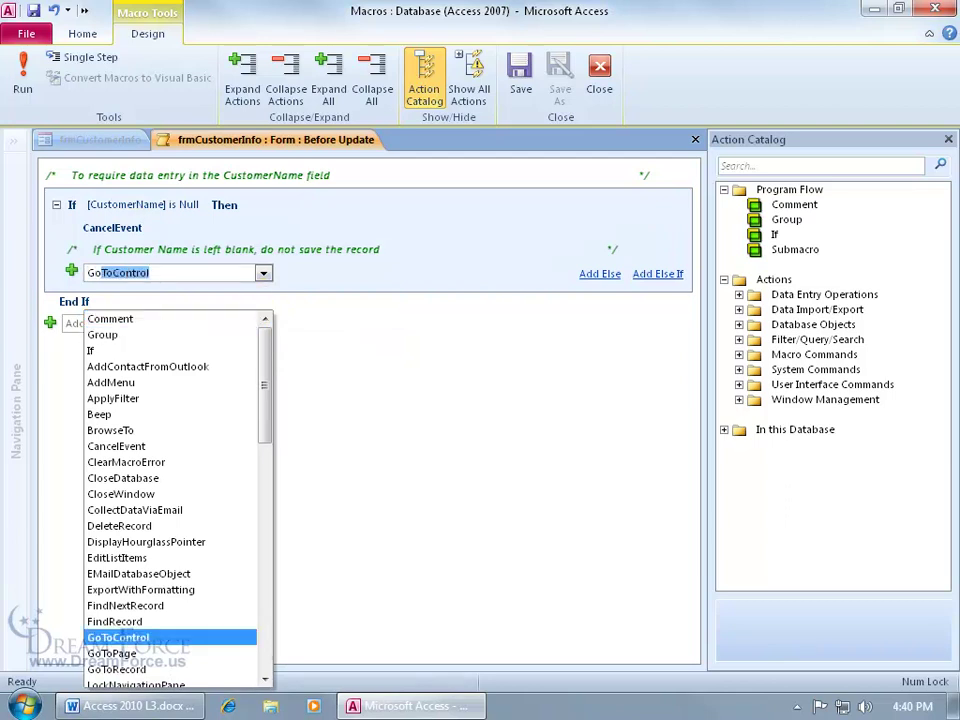
key(Return)
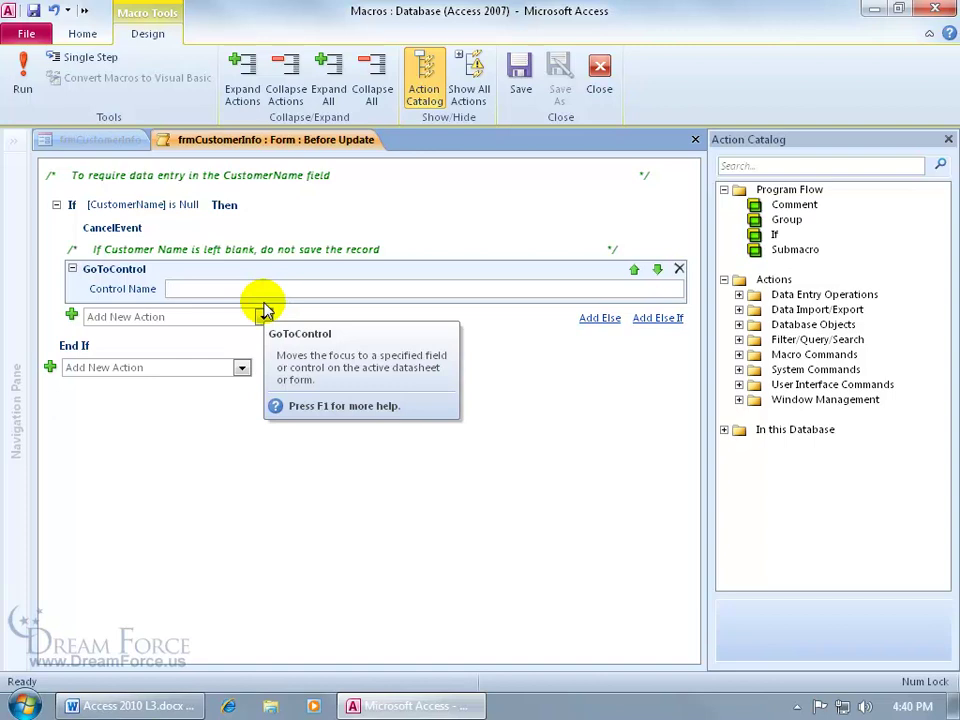
text([)
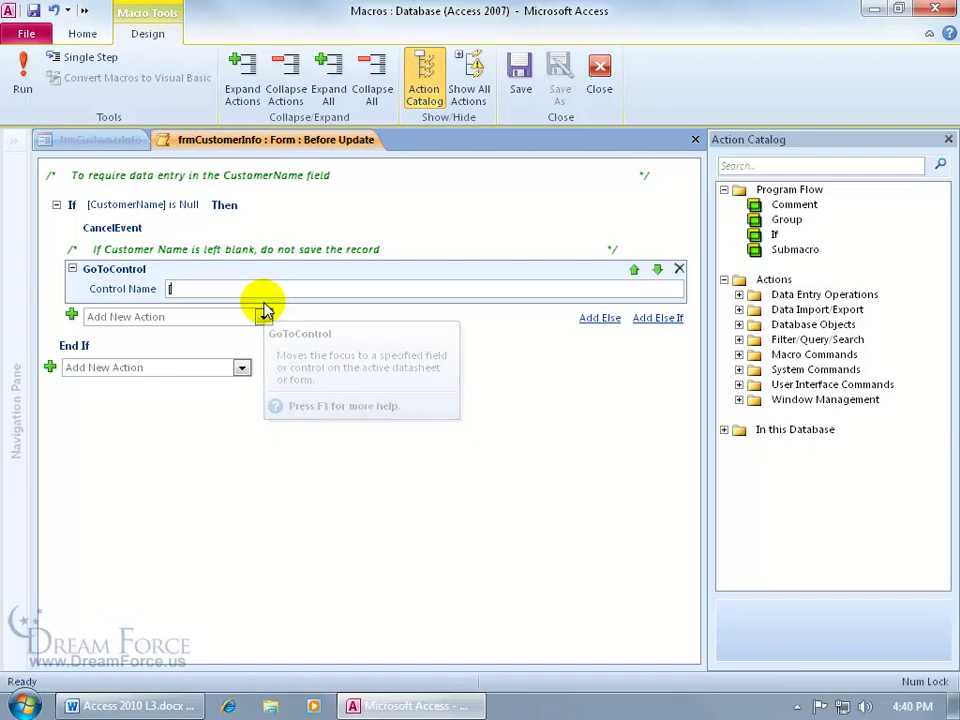
text(tomerName])
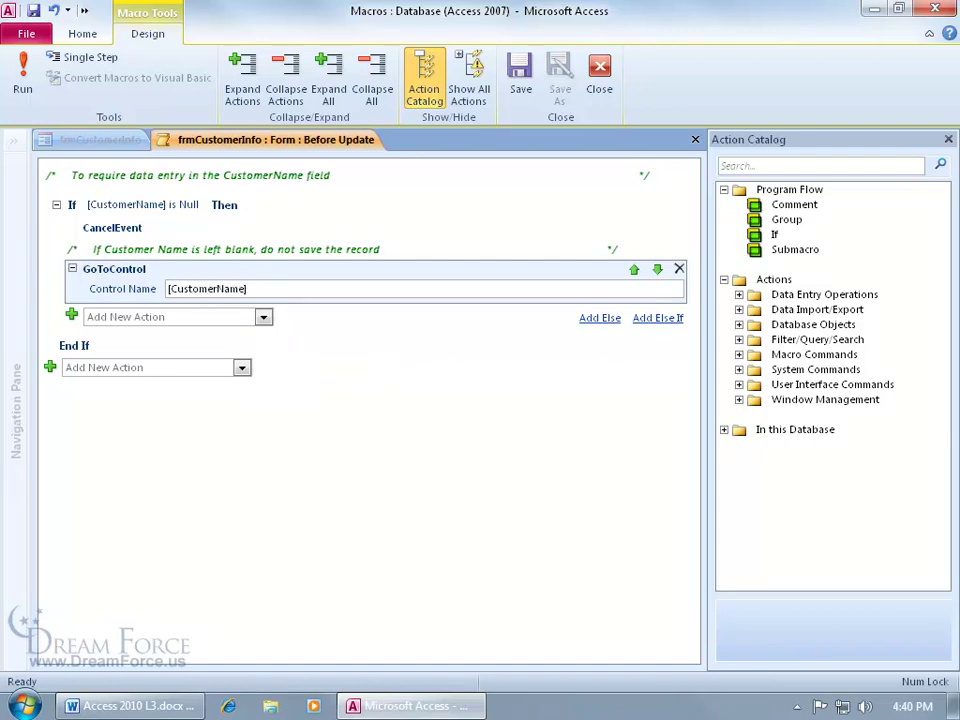
- Add the comment 'Go to the customer name field', then save and close the macro
click(263, 314)
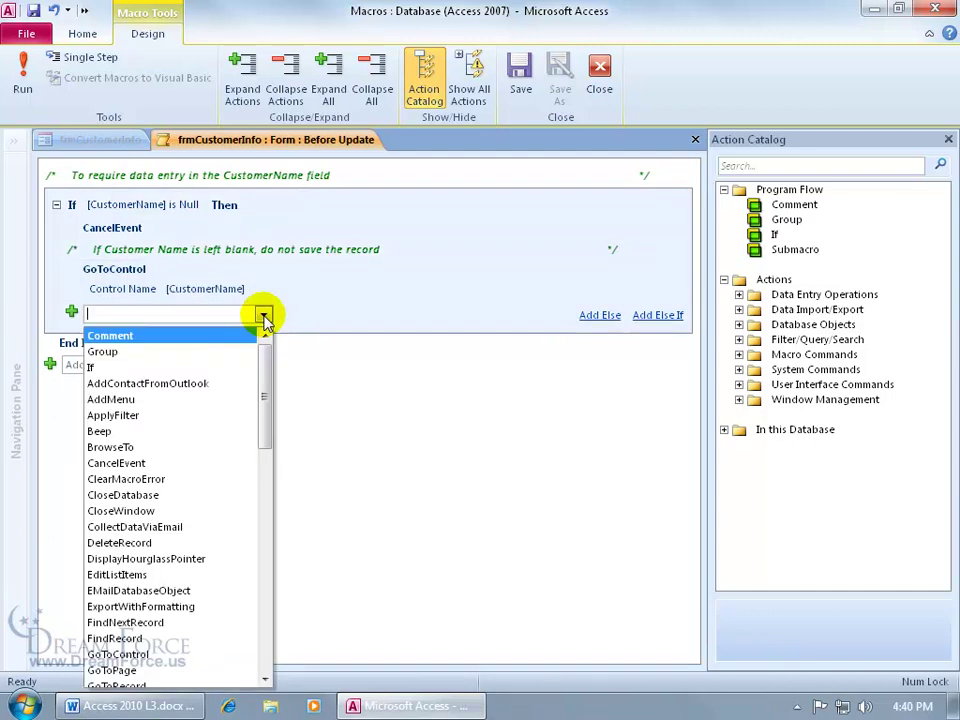
click(214, 335)
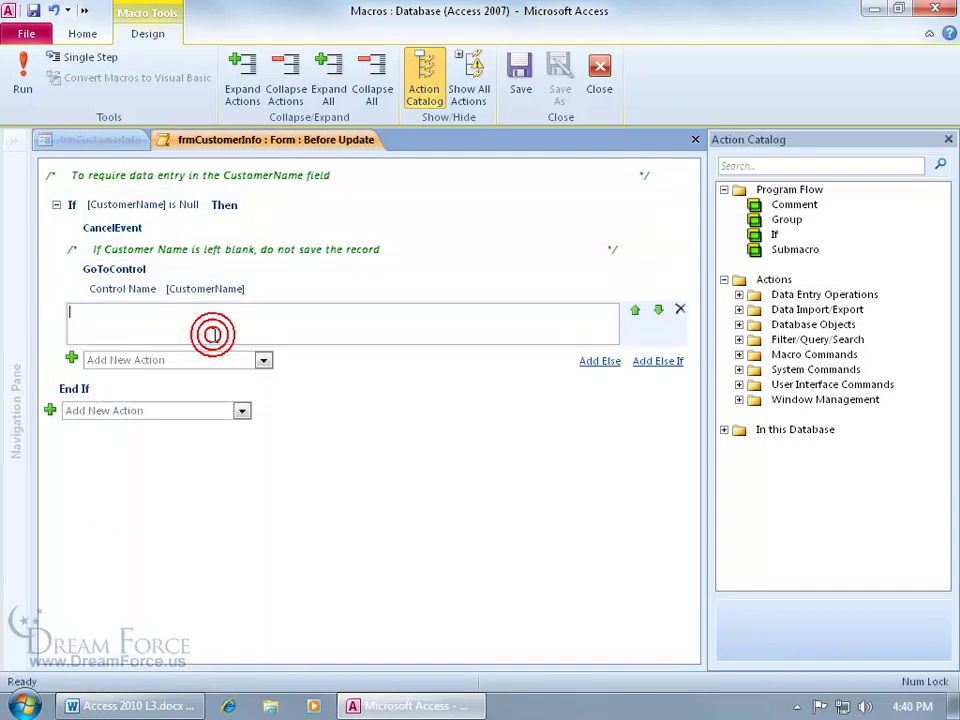
text(Go to the customer name field)
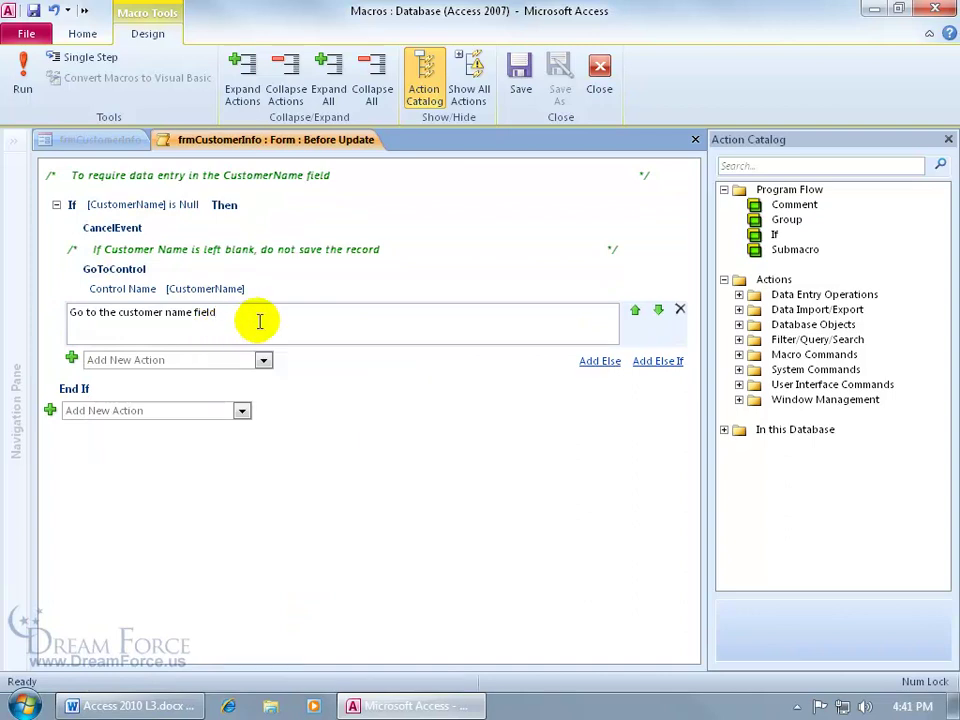
click(33, 10)
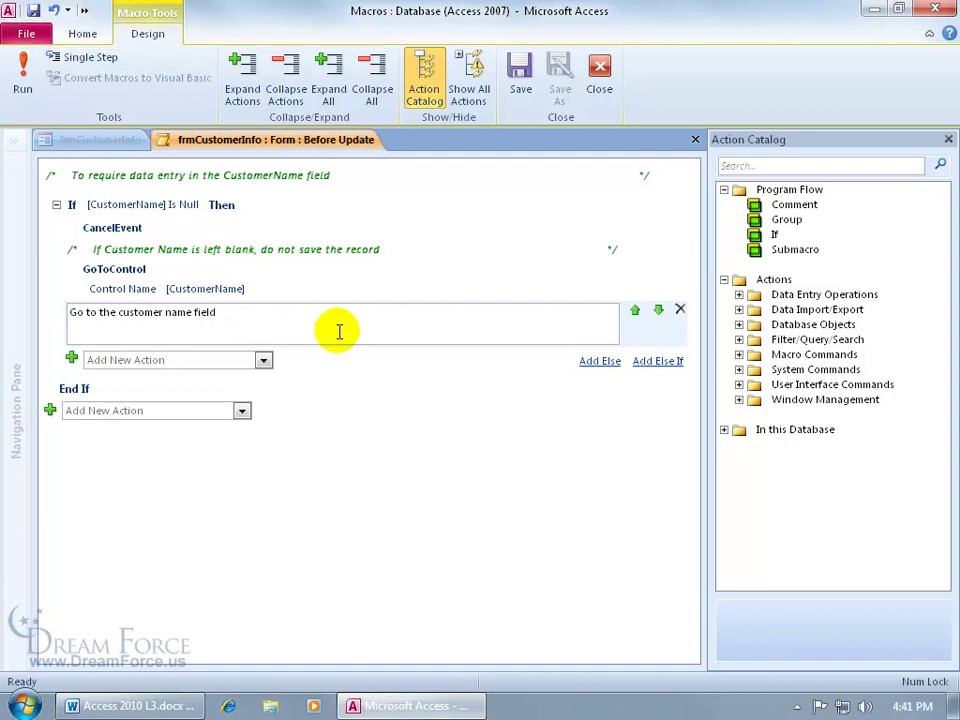
click(695, 139)
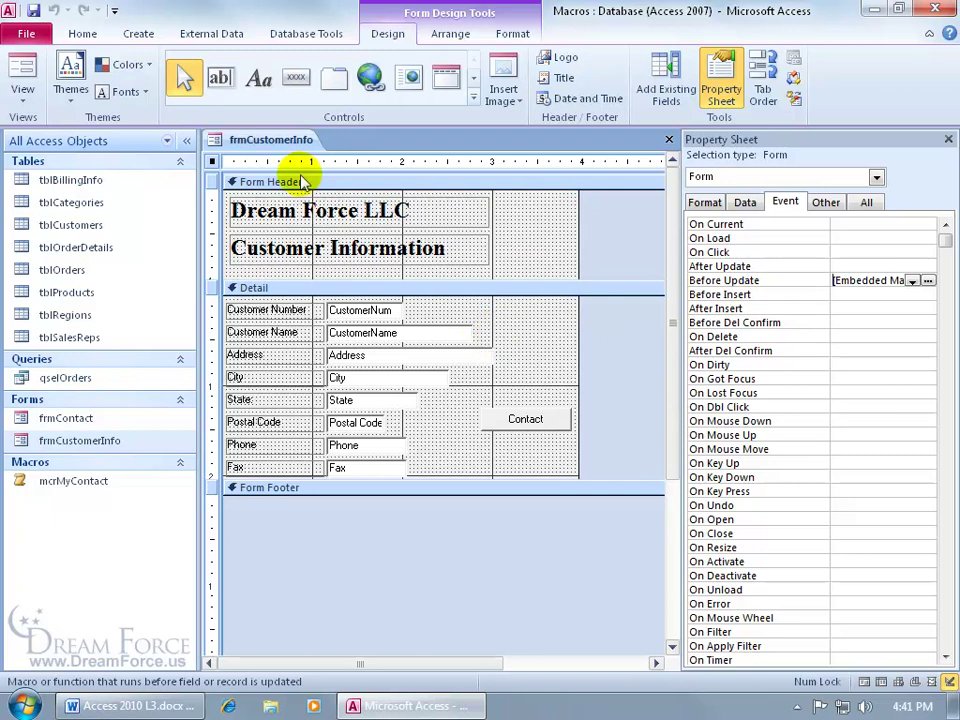
- Switch the form to Form View and start a new blank record
right_click(275, 140)
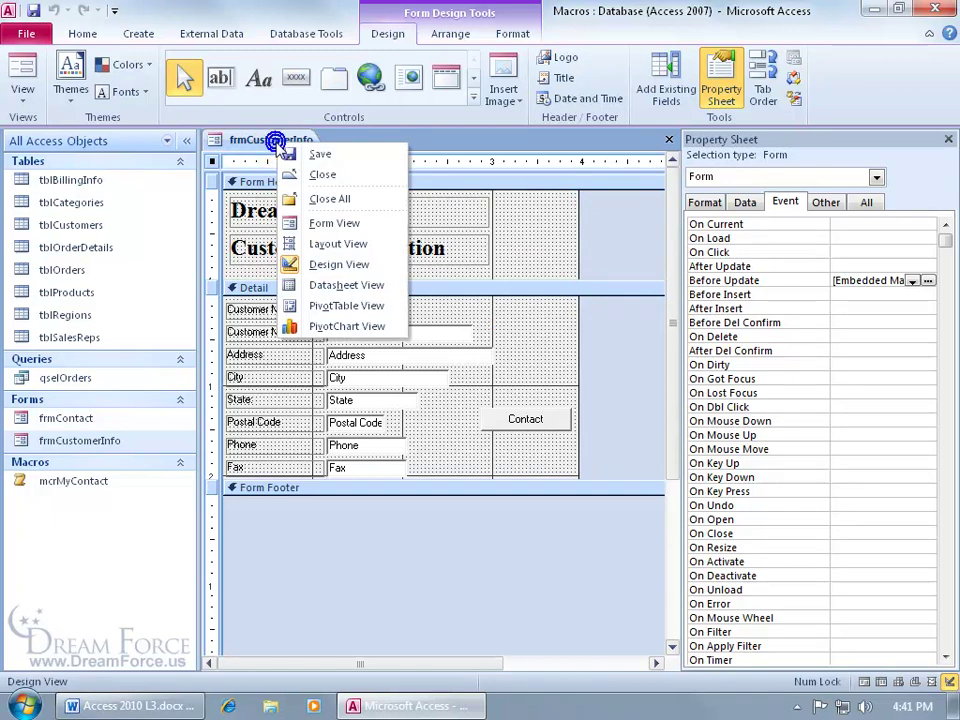
click(323, 222)
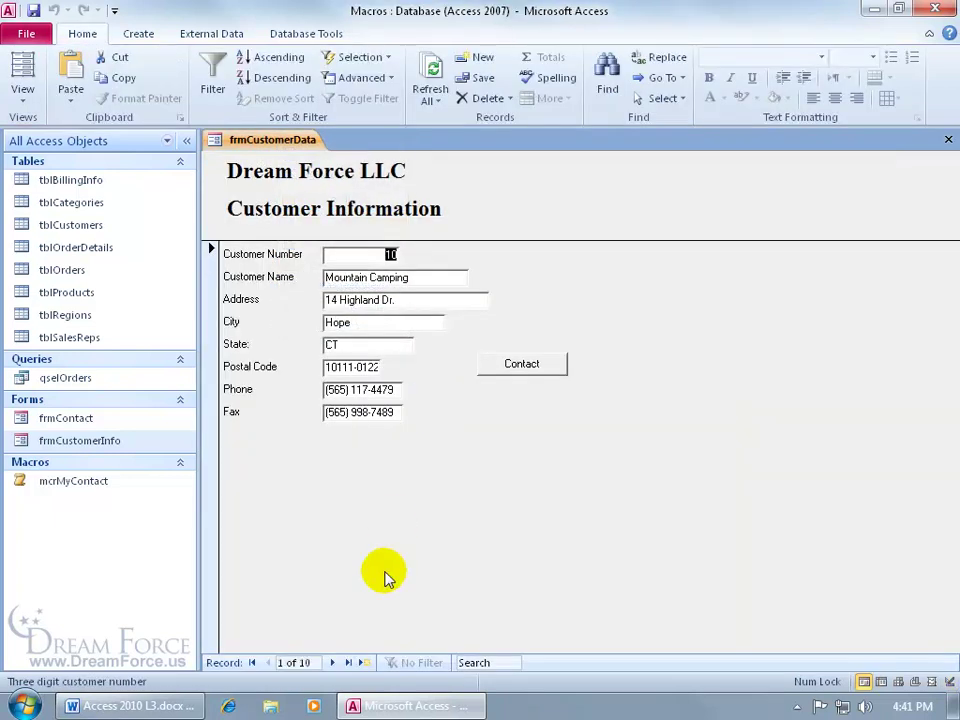
click(360, 662)
- Enter Customer Number 515 and address '1344 my way', leaving Customer Name blank
click(395, 537)
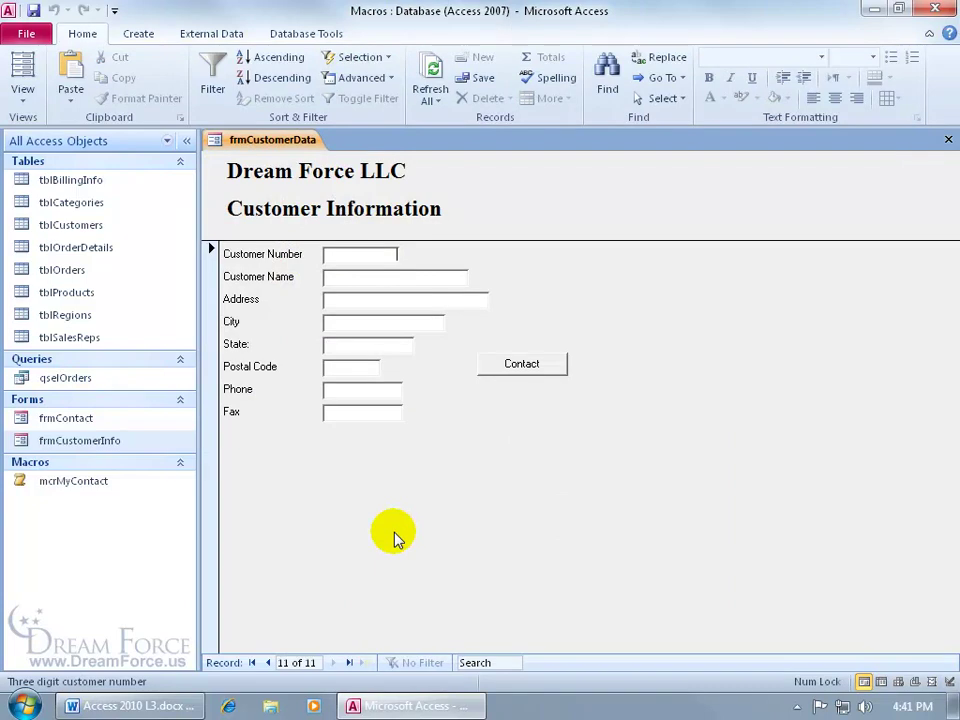
text(515)
key(Tab)
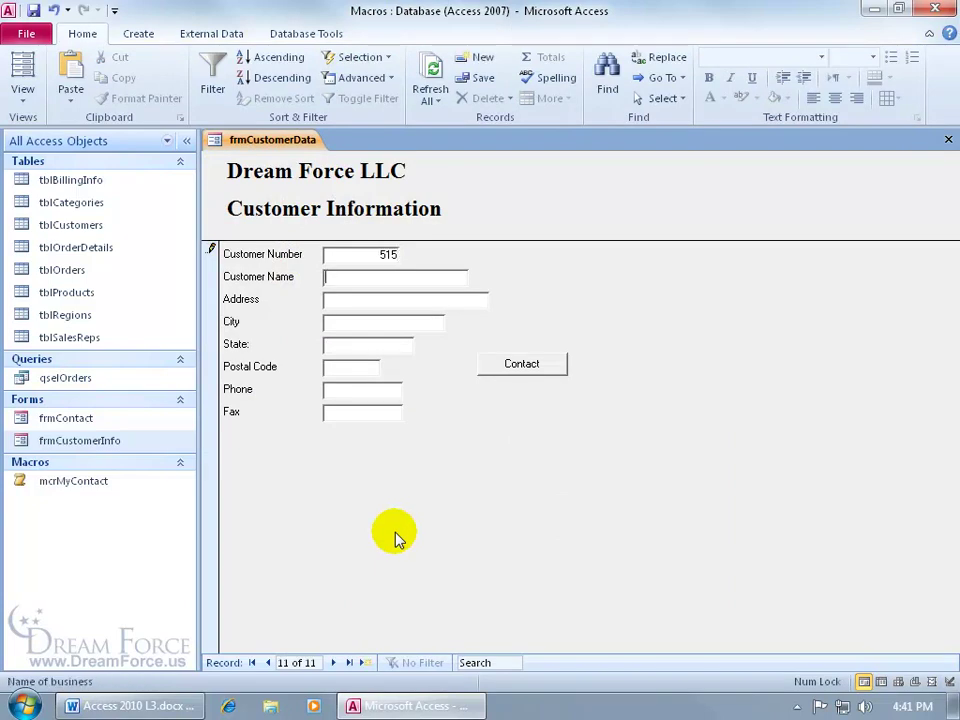
key(Tab)
text(1344 my way)
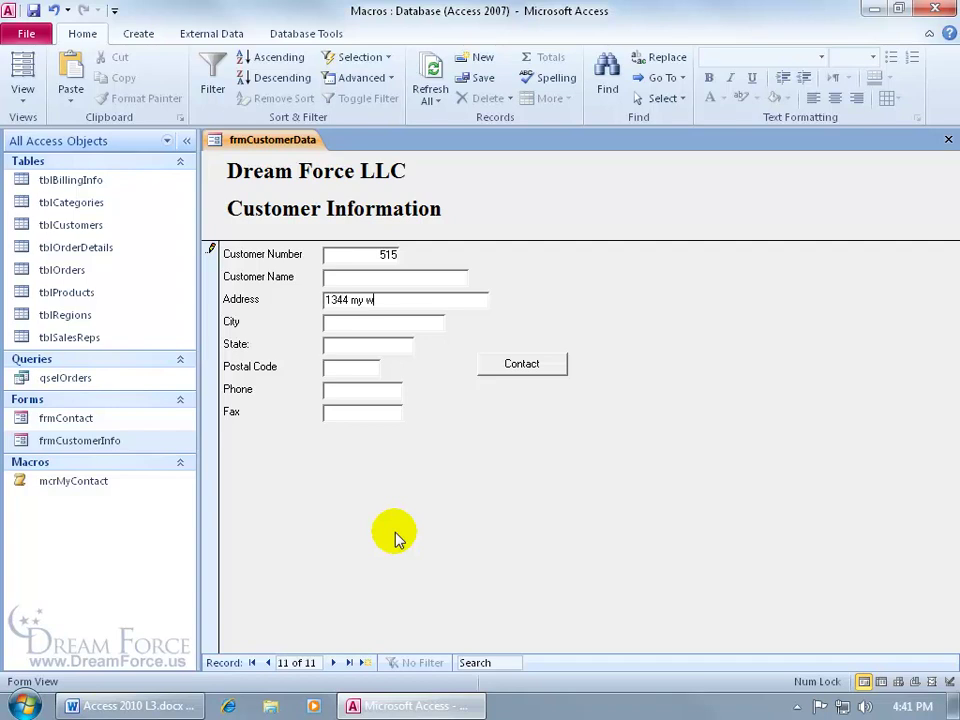
key(Tab)
key(shift+Tab)
key(shift+Tab)
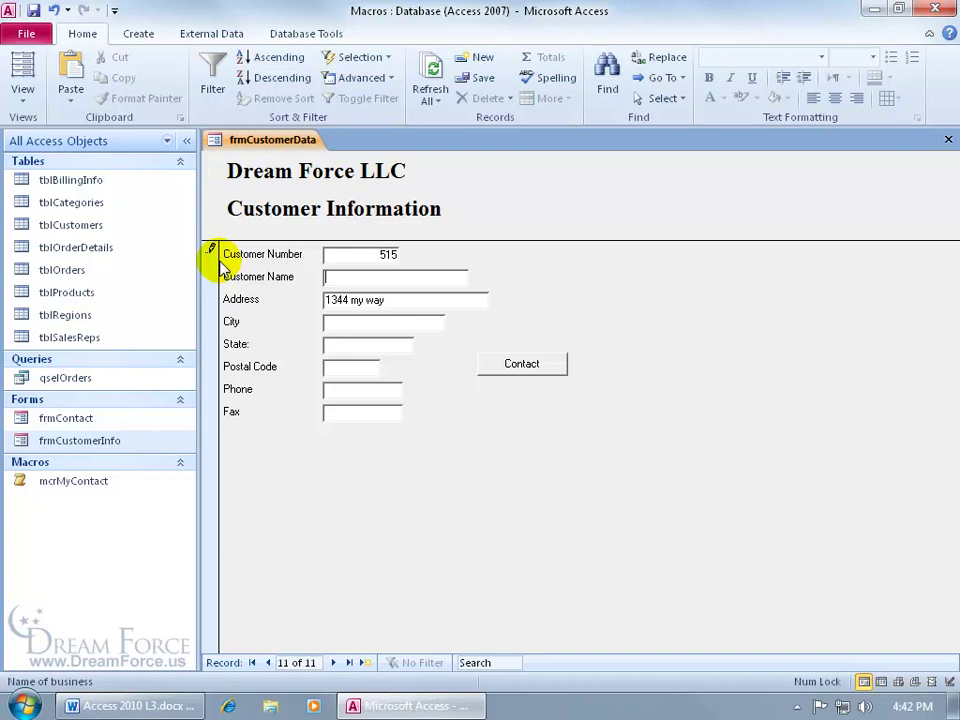
- Try to leave the record, confirm it won't save without a name, then discard it with Esc
click(272, 662)
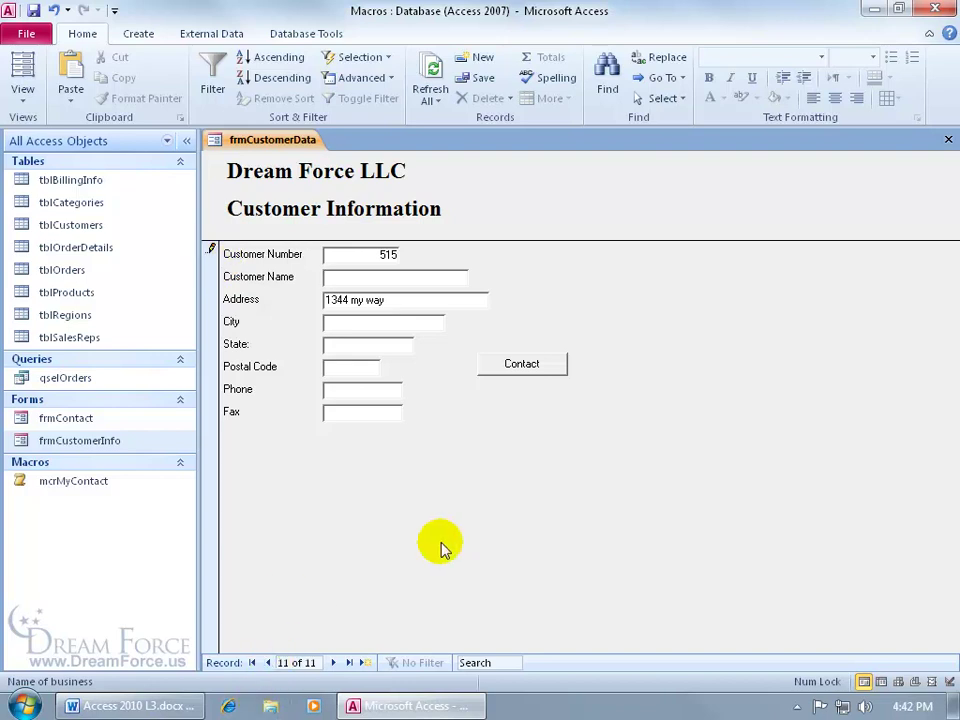
click(274, 660)
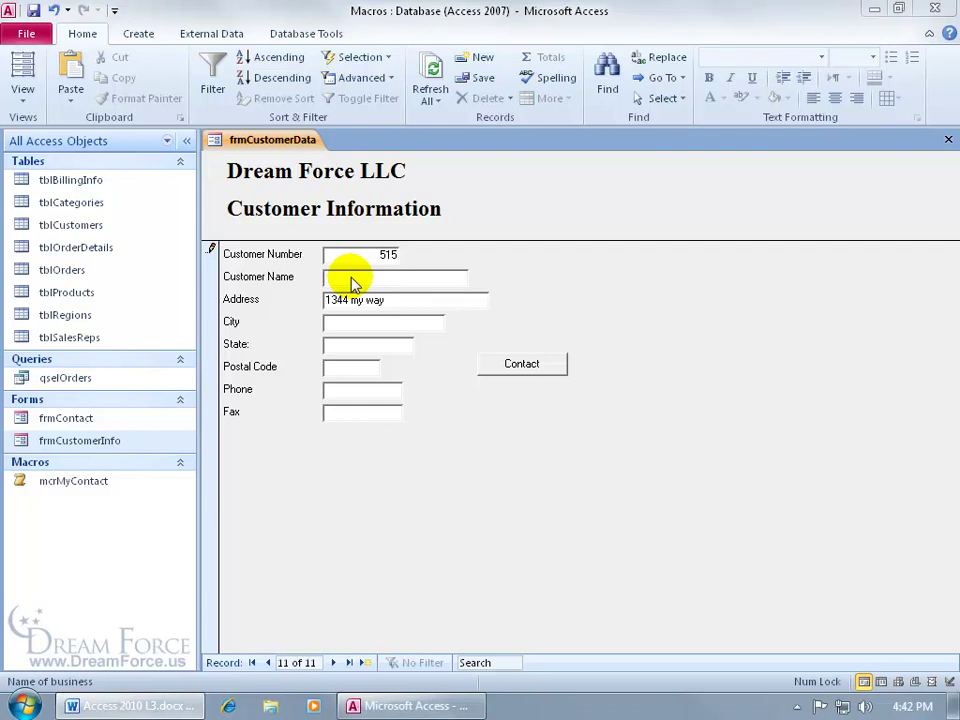
click(350, 278)
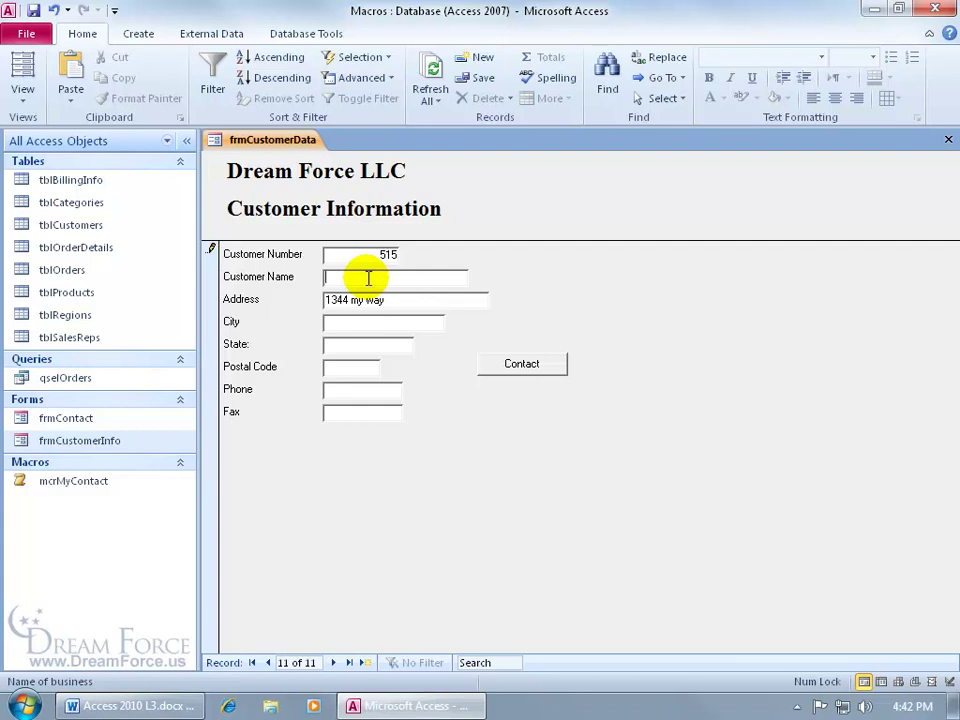
key(Escape)
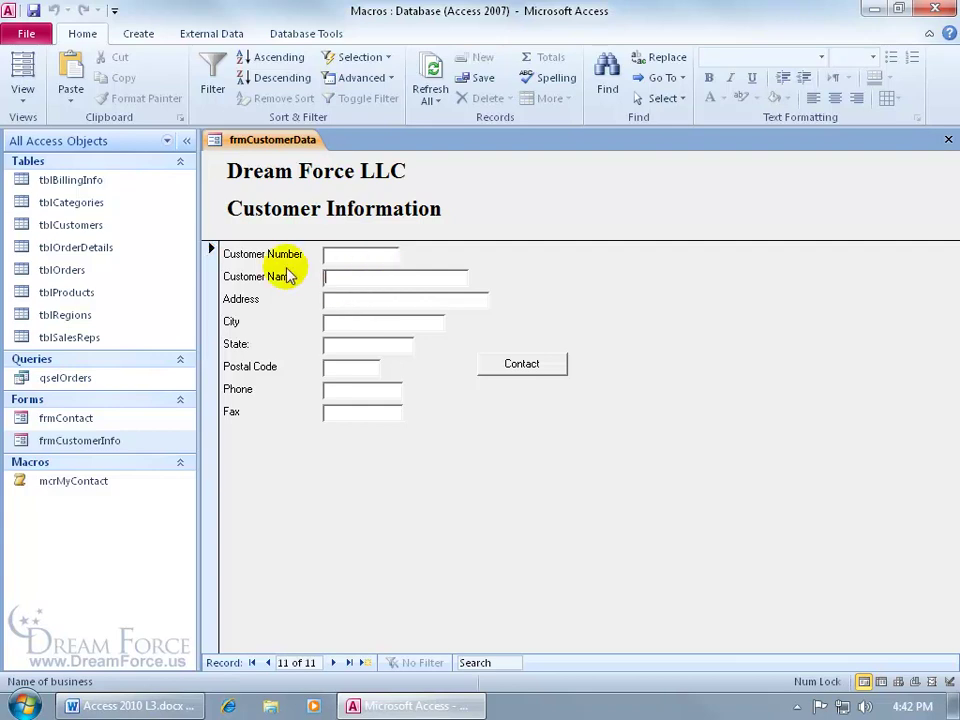